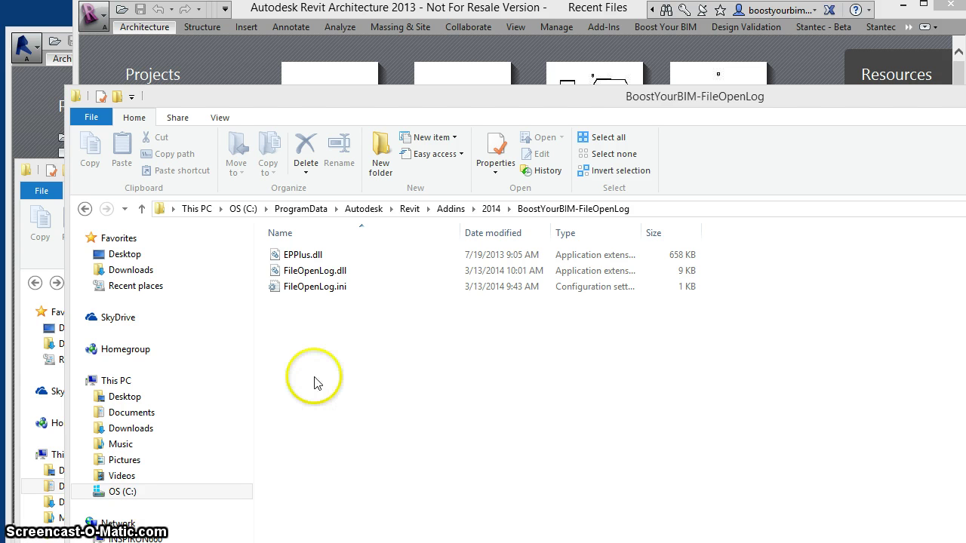
# - Read the log folder path in FileOpenLog.ini, then close the settings file
pyautogui.doubleClick(314, 286)
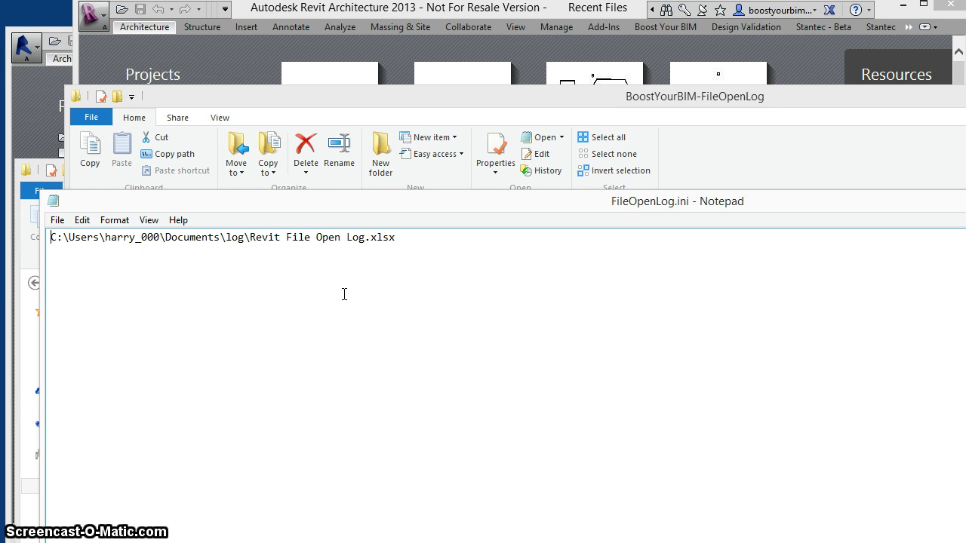
pyautogui.hotkey('alt', 'F4')
pyautogui.hotkey('alt', 'F4')
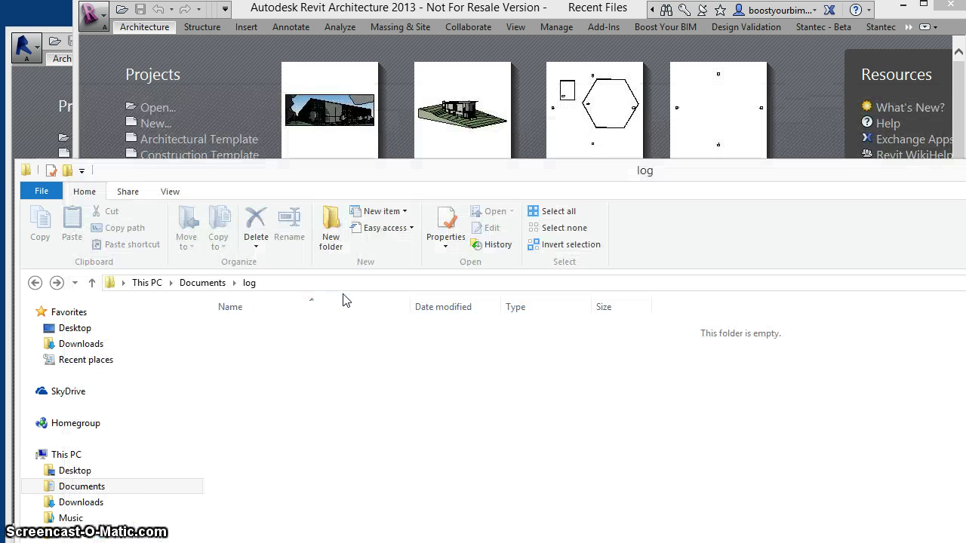
# - Open the Advanced Sample Project in Revit 2013, then select the new Revit File Open Log.xlsx
pyautogui.click(252, 59)
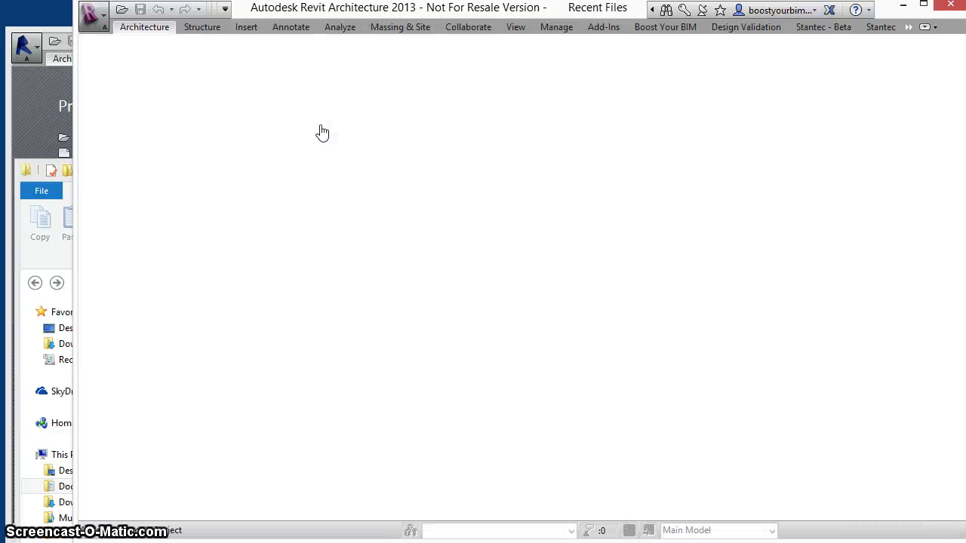
pyautogui.click(671, 276)
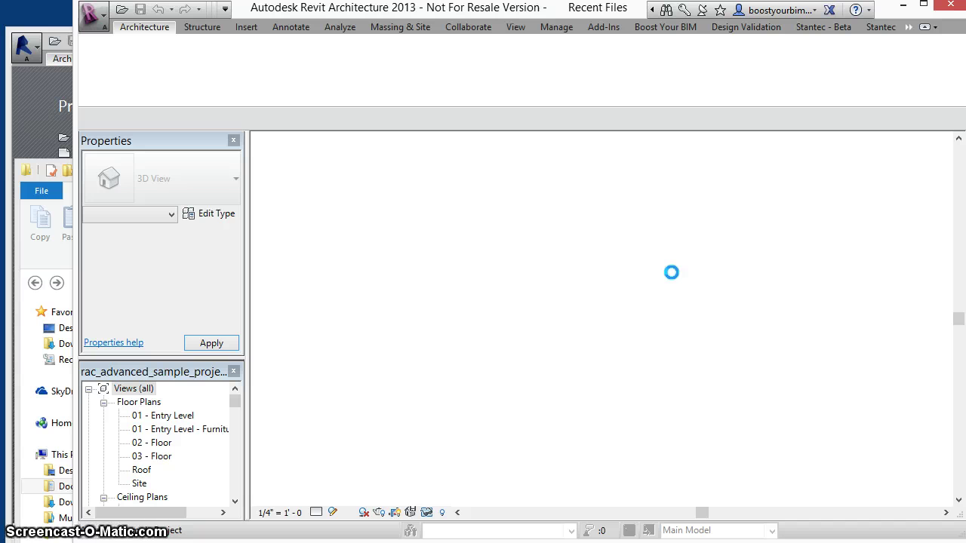
pyautogui.click(671, 276)
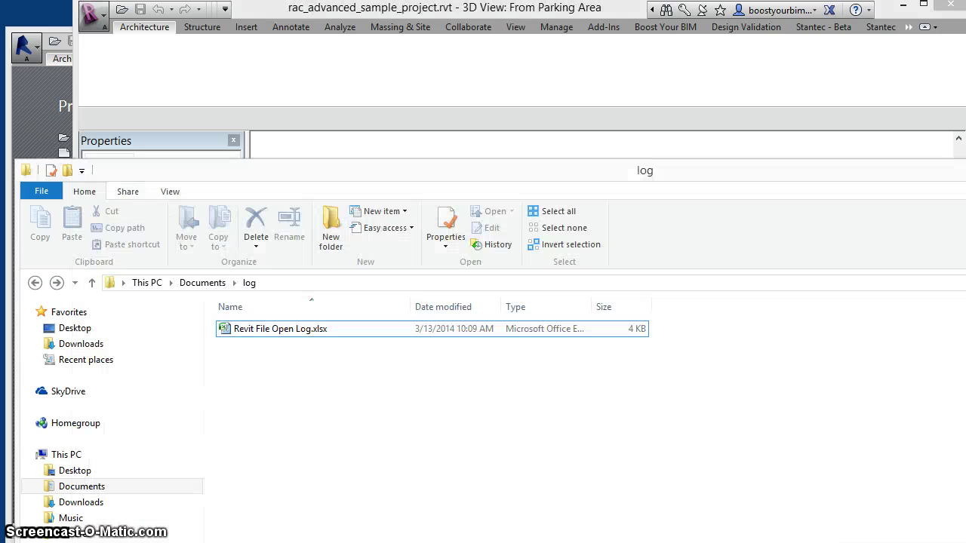
pyautogui.click(399, 511)
pyautogui.click(270, 335)
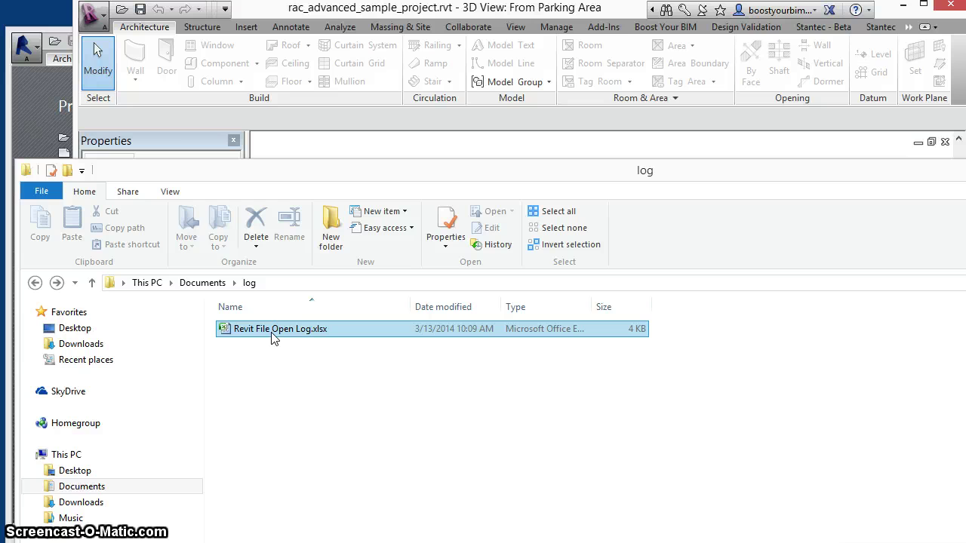
pyautogui.doubleClick(273, 333)
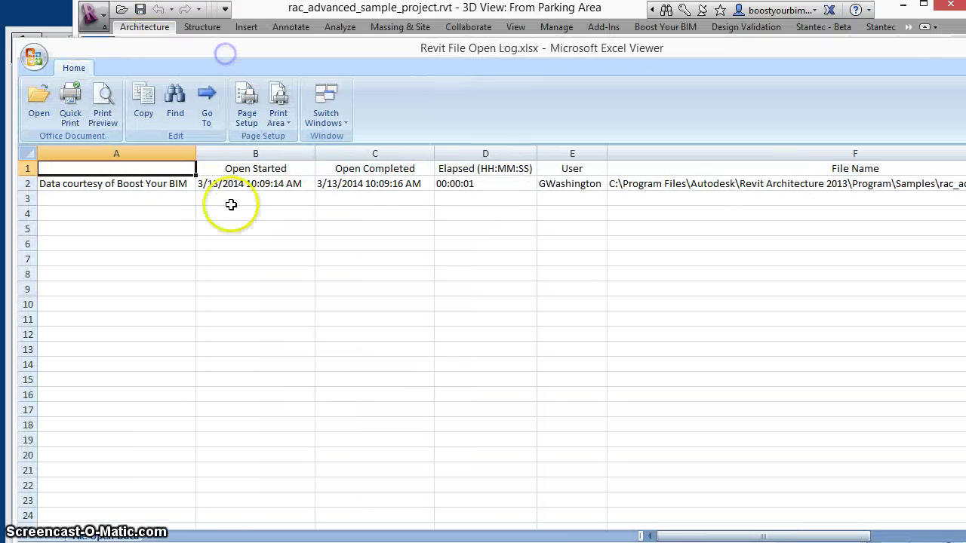
pyautogui.click(252, 184)
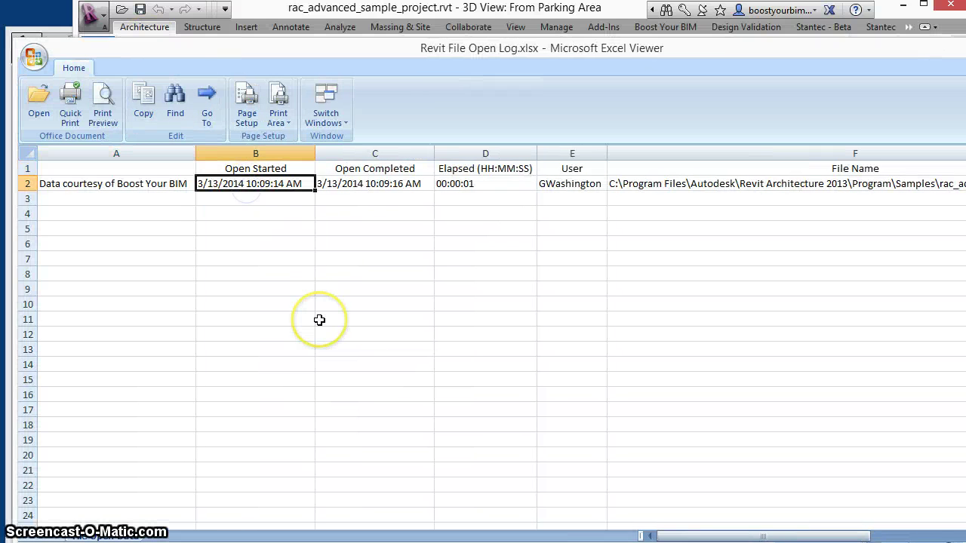
pyautogui.press('Right')
pyautogui.press('Right')
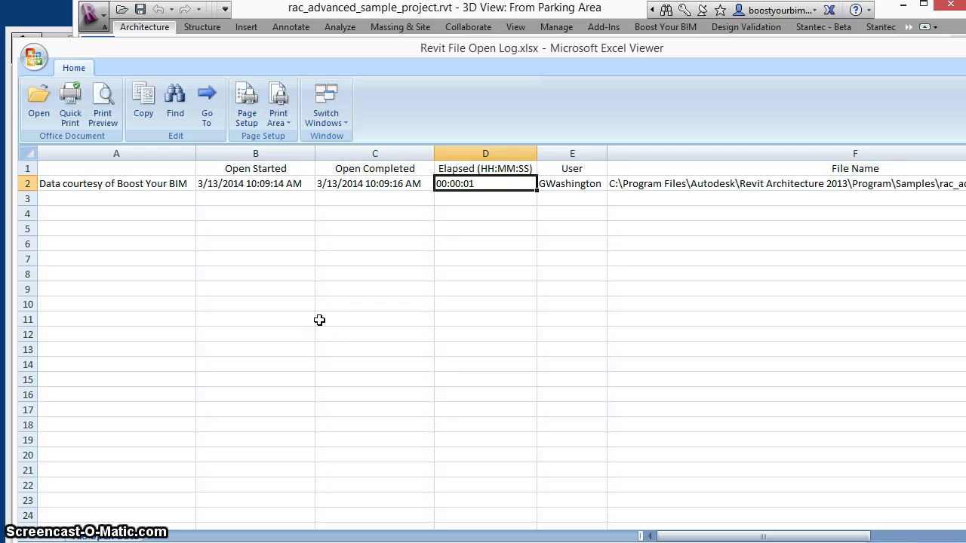
pyautogui.press('Right')
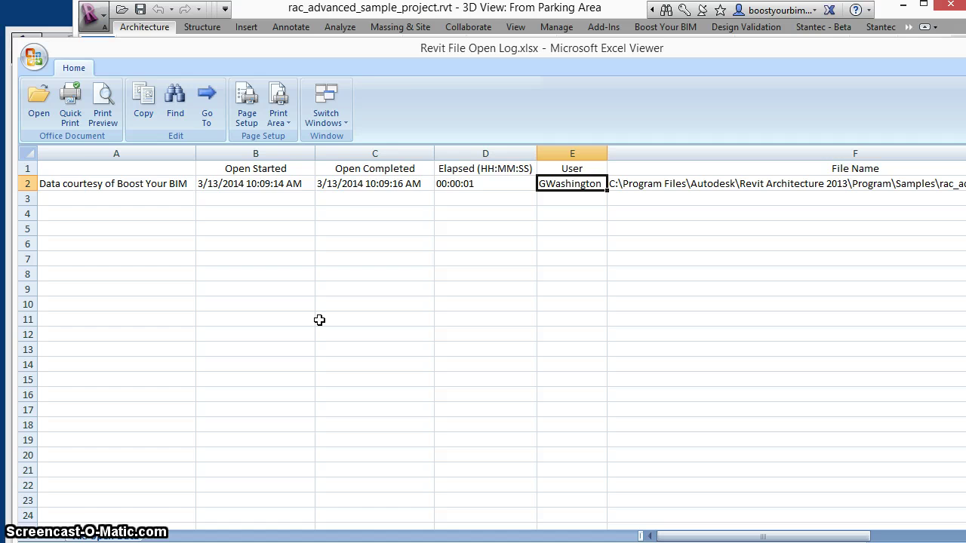
pyautogui.moveTo(384, 50); pyautogui.dragTo(183, 42)
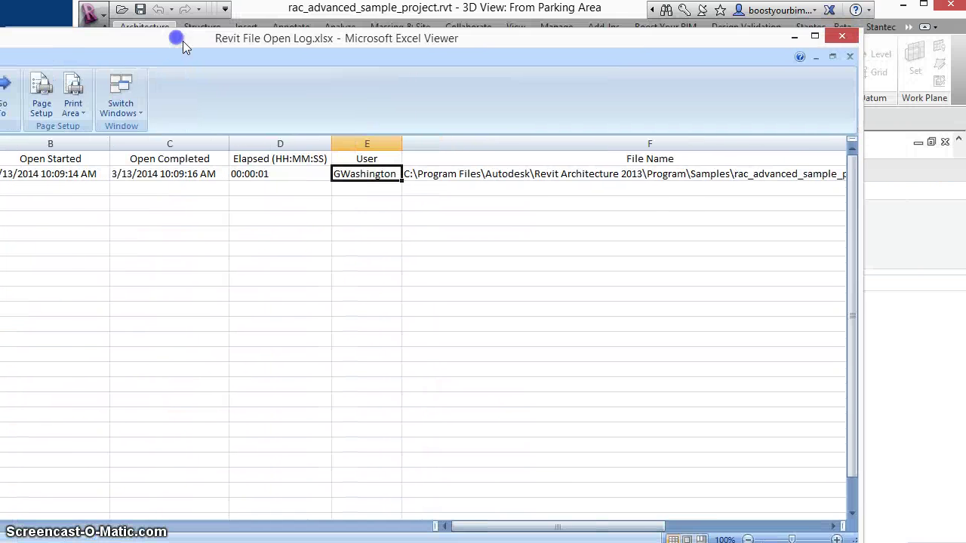
pyautogui.press('Right')
pyautogui.press('Right')
pyautogui.press('Right')
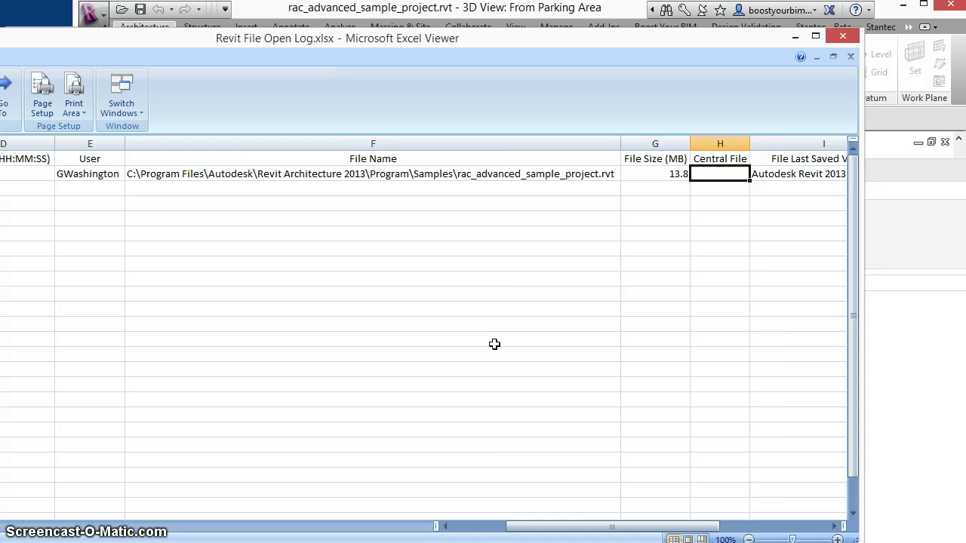
pyautogui.press('Right')
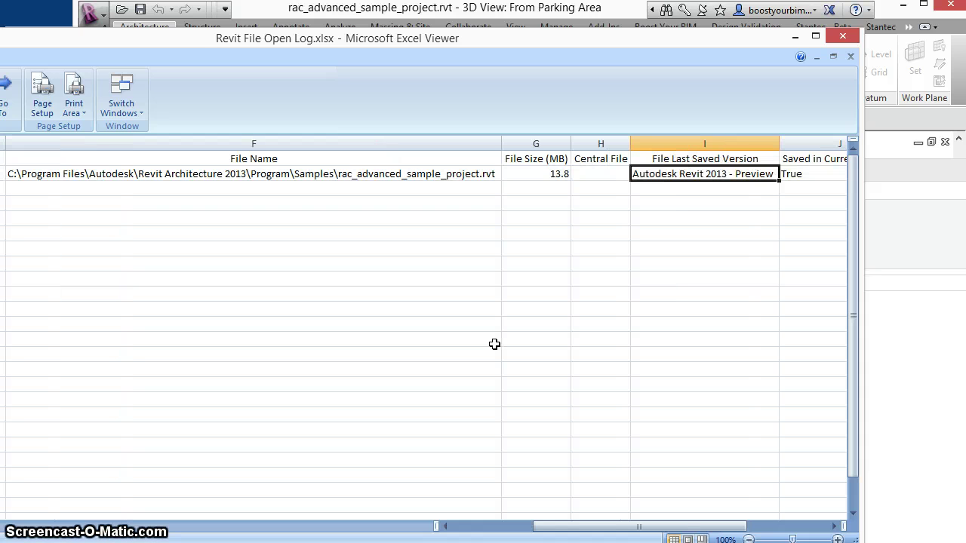
pyautogui.press('Right')
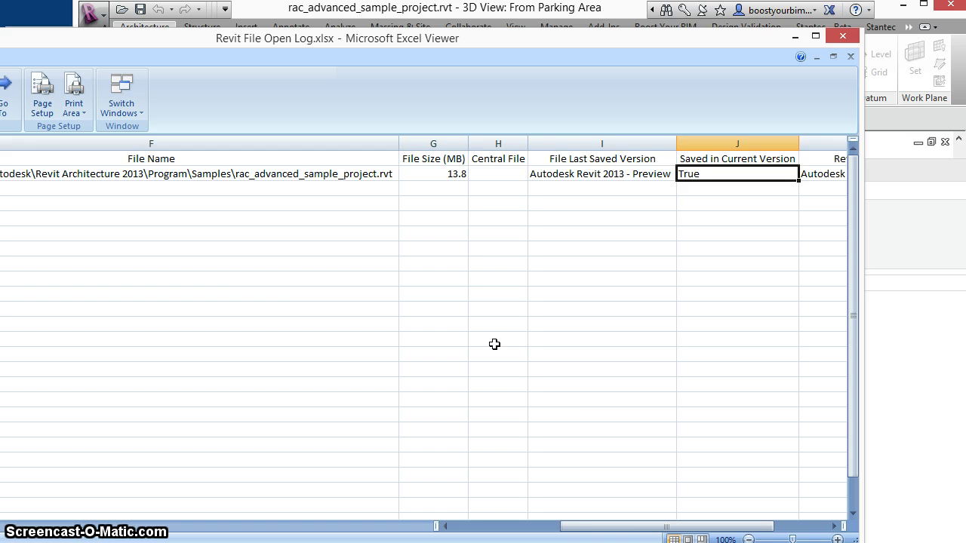
pyautogui.press('Right')
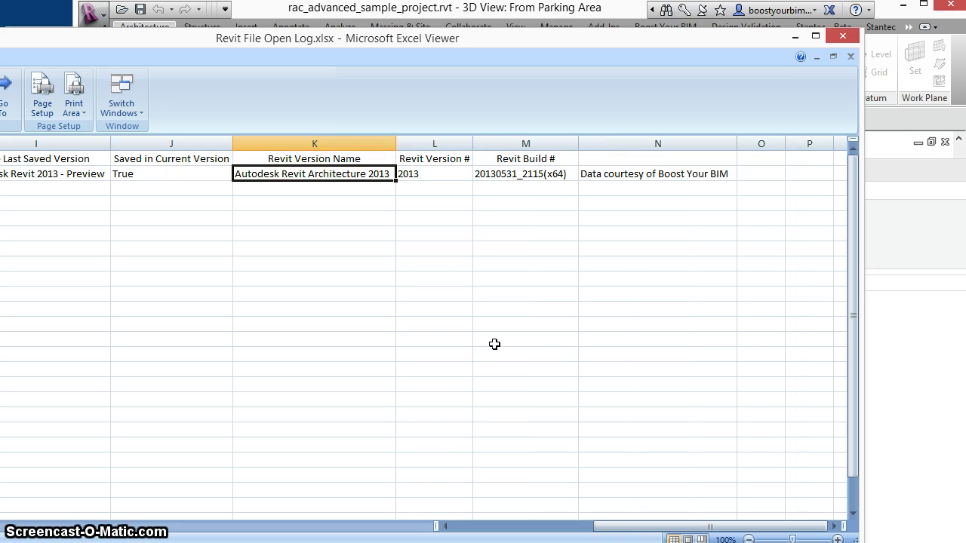
pyautogui.press('Right')
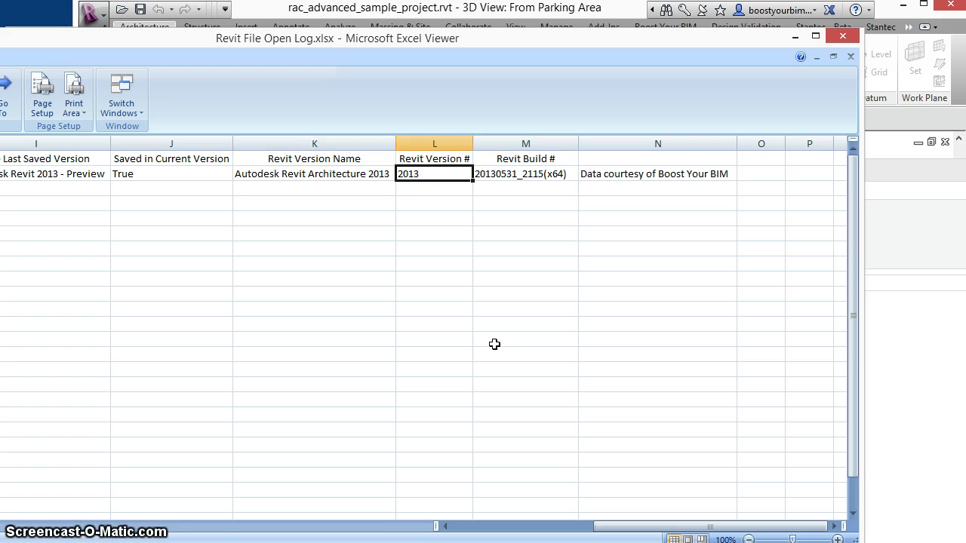
pyautogui.press('Right')
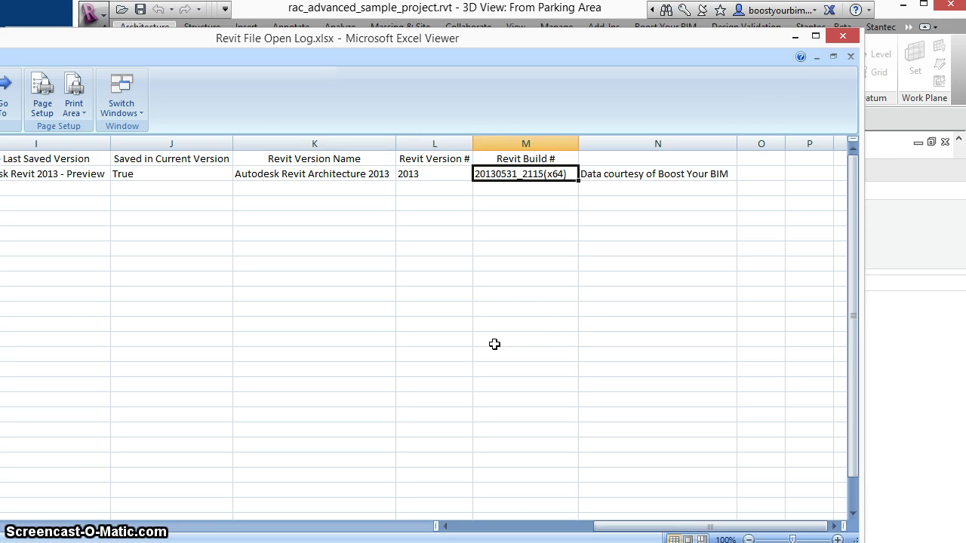
# - In Revit 2014, open and close MyLocalFile keeping element ownership, then upgrade 2013rac_advanced_sample_project
pyautogui.click(843, 36)
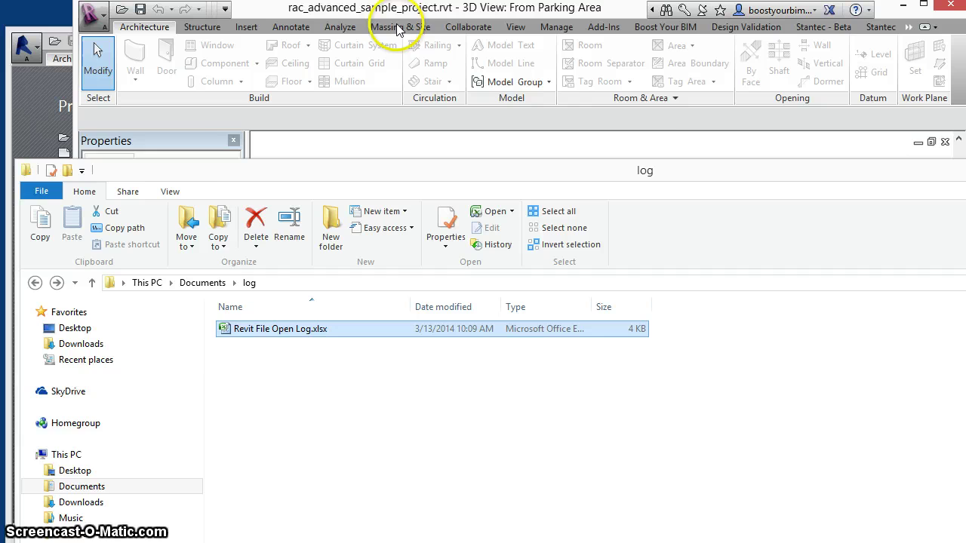
pyautogui.click(24, 96)
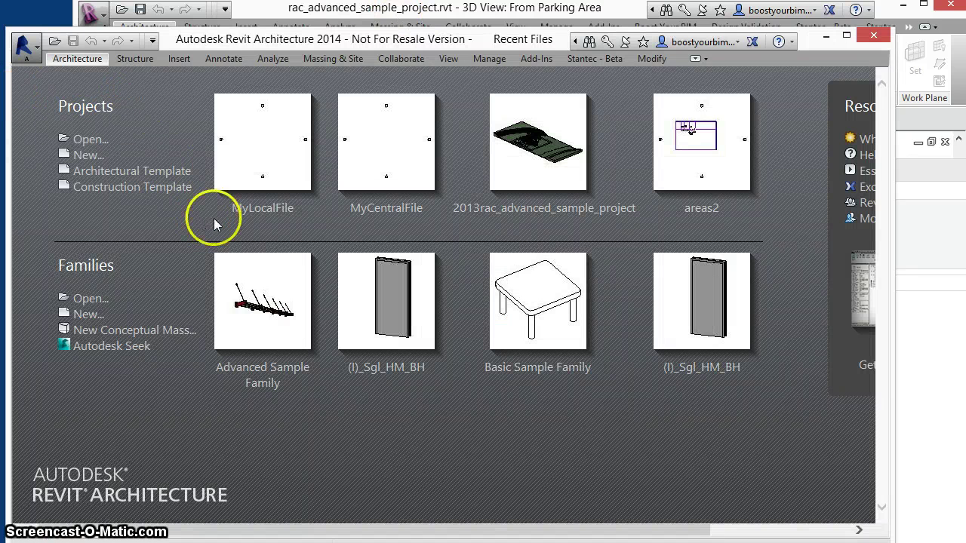
pyautogui.click(270, 162)
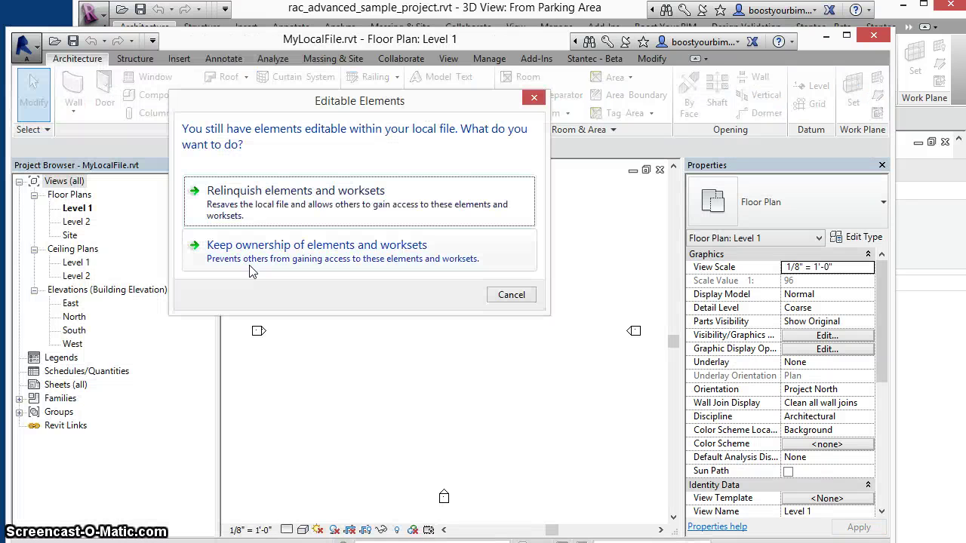
pyautogui.click(257, 261)
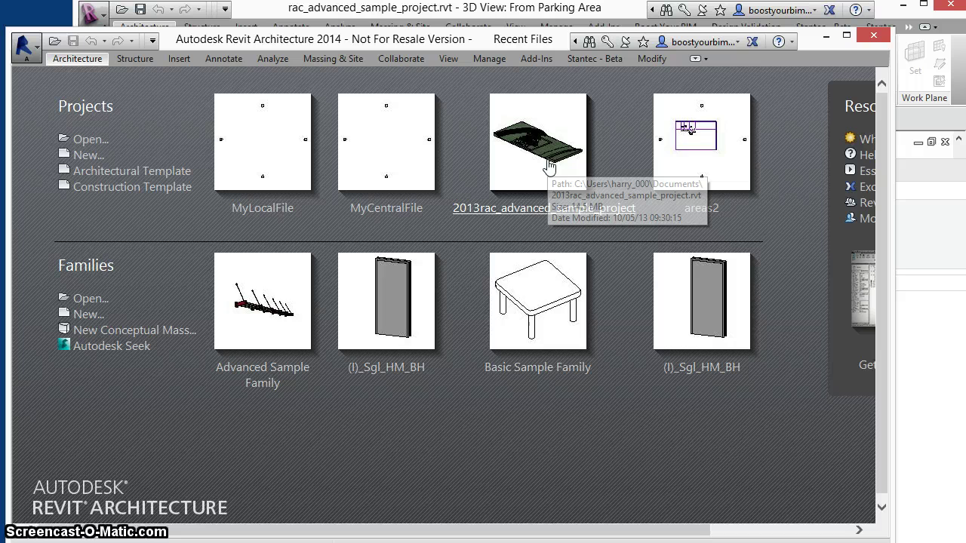
pyautogui.click(549, 168)
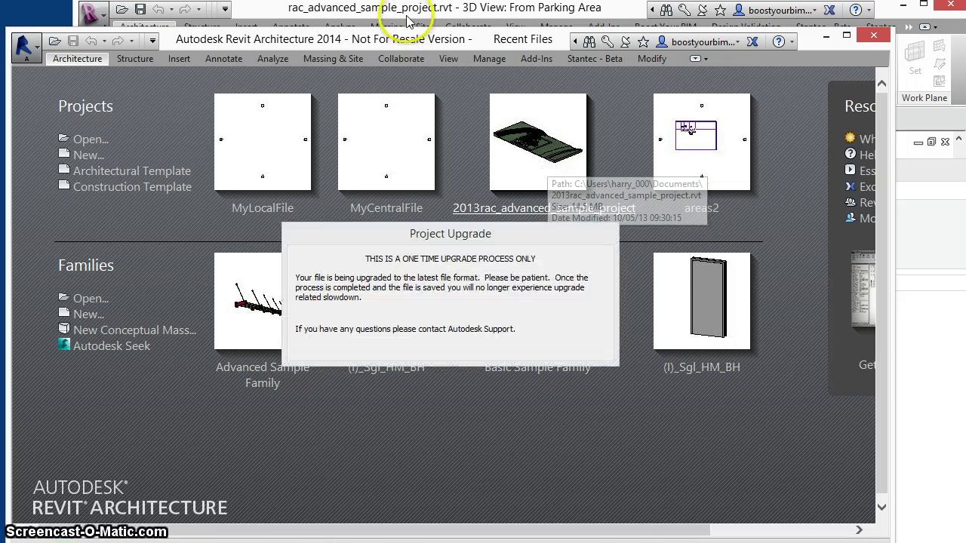
# - Open and close rac_basic_sample_project, room2013 and Basic Sample Family in turn in Revit 2013
pyautogui.hotkey('alt', 'f')
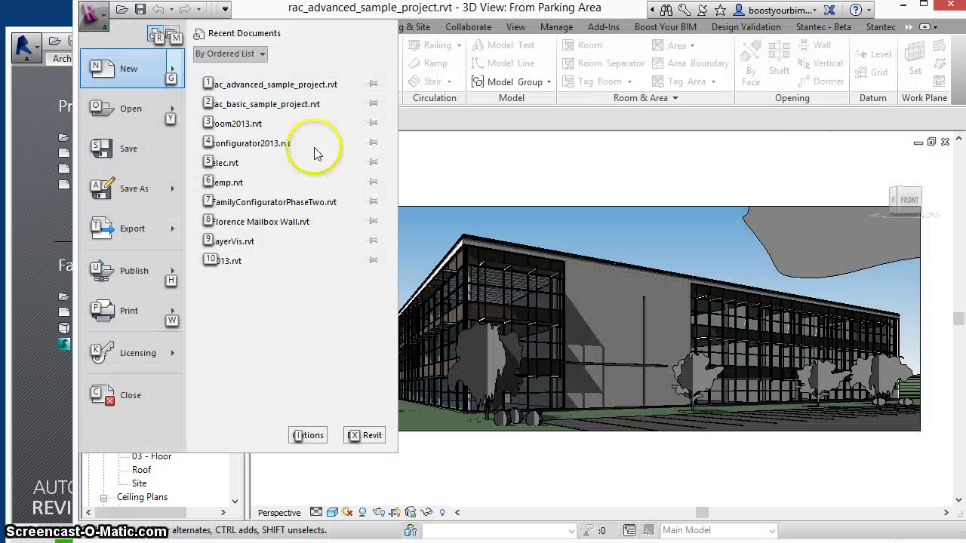
pyautogui.press('c')
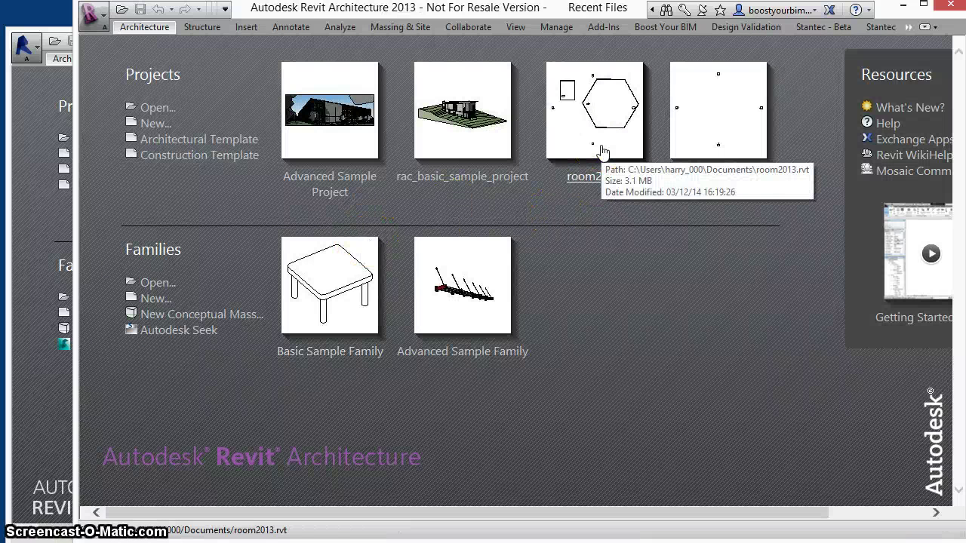
pyautogui.click(482, 147)
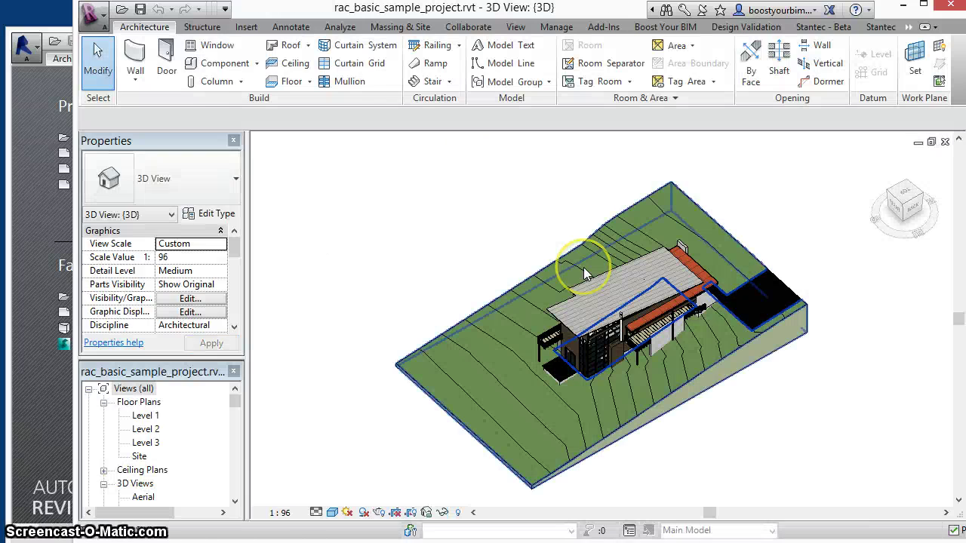
pyautogui.hotkey('alt', 'f')
pyautogui.press('c')
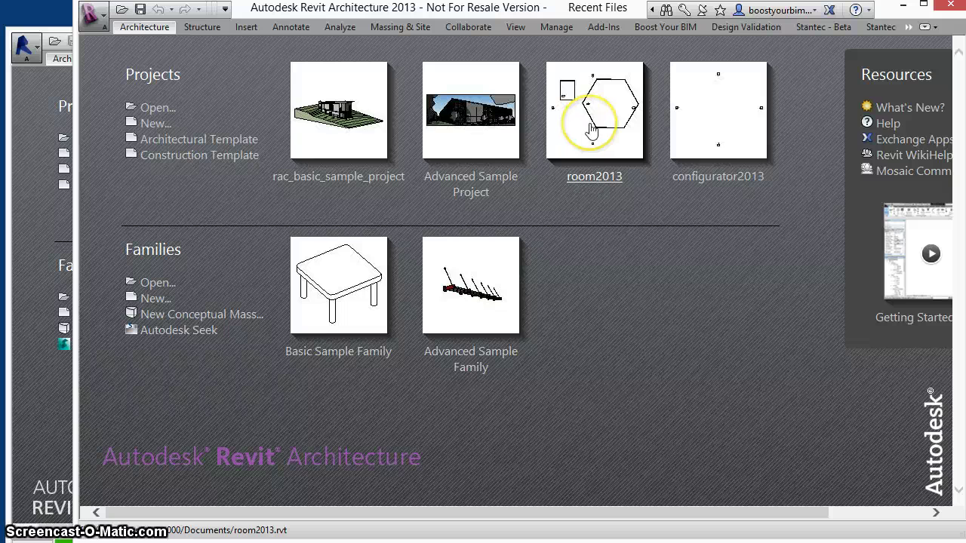
pyautogui.click(592, 130)
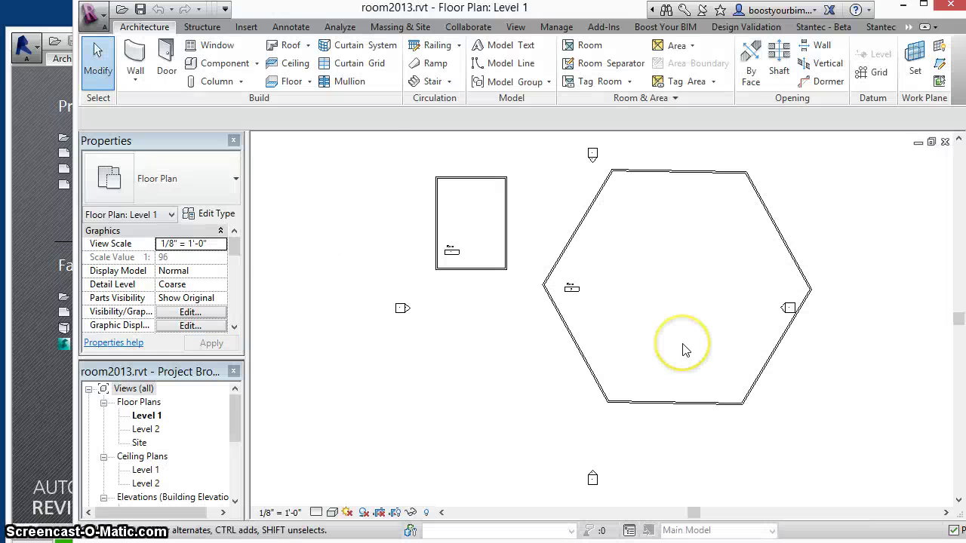
pyautogui.hotkey('alt', 'f')
pyautogui.press('c')
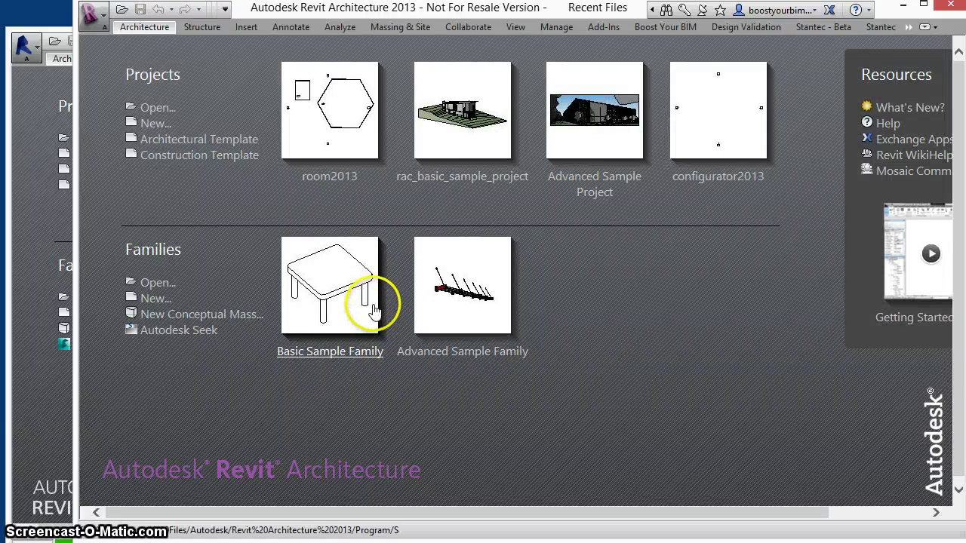
pyautogui.click(373, 305)
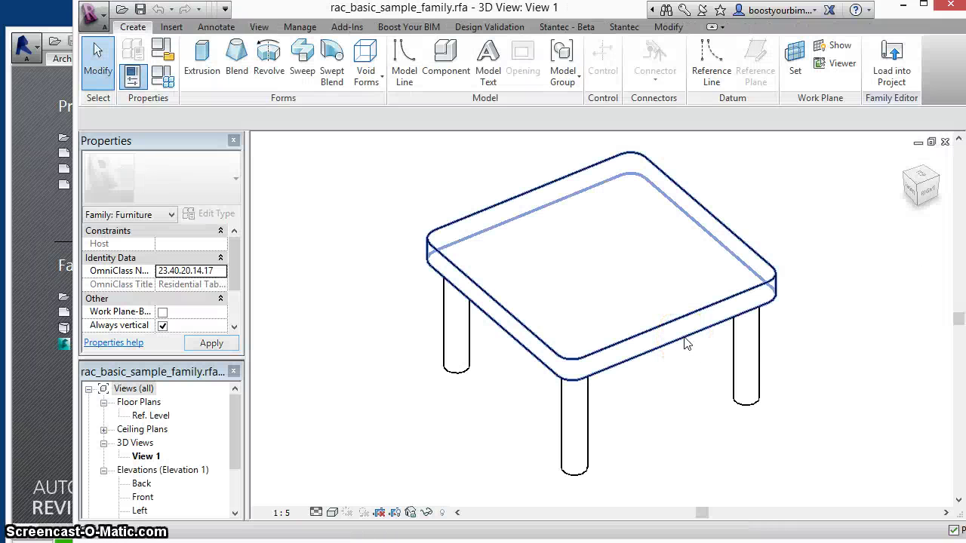
pyautogui.hotkey('ctrl', 'F4')
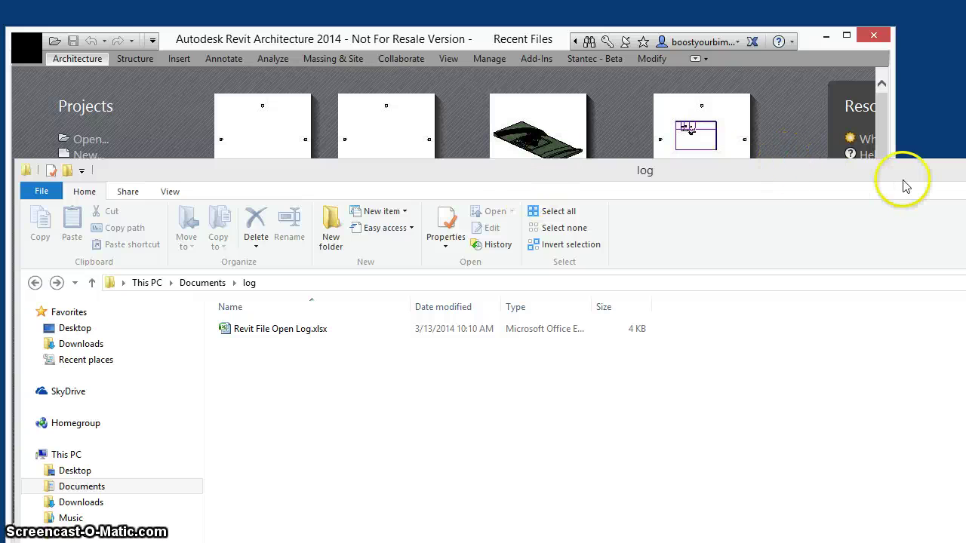
# - Let Revit 2014 finish upgrading 2013rac_advanced_sample_project, then select Revit File Open Log.xlsx
pyautogui.click(462, 163)
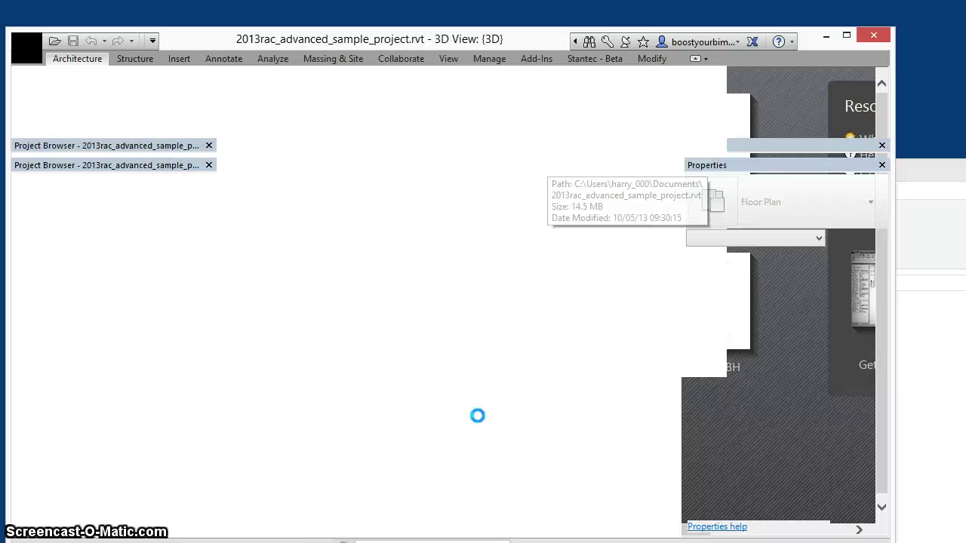
pyautogui.click(944, 172)
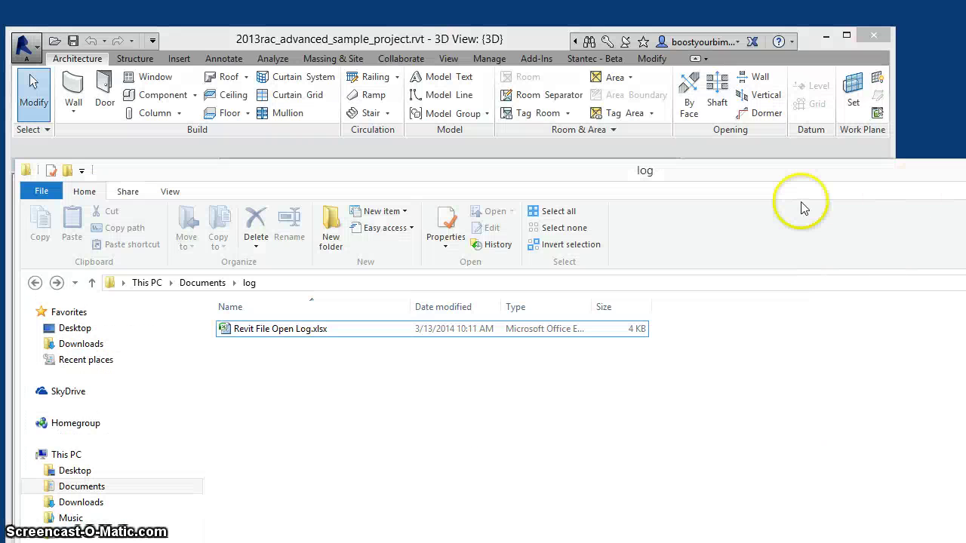
pyautogui.click(286, 335)
# - Open the log in Excel Viewer and check D7's 00:00:41 and H2's MyCentralFile.rvt
pyautogui.doubleClick(287, 334)
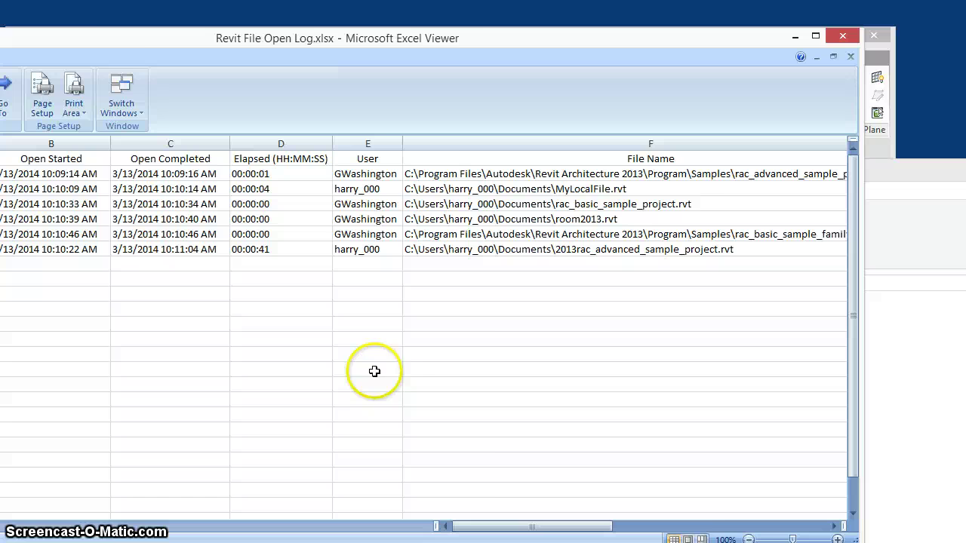
pyautogui.doubleClick(201, 45)
pyautogui.moveTo(201, 44)
pyautogui.mouseDown()
pyautogui.moveTo(239, 41)
pyautogui.moveTo(200, 39)
pyautogui.mouseUp()
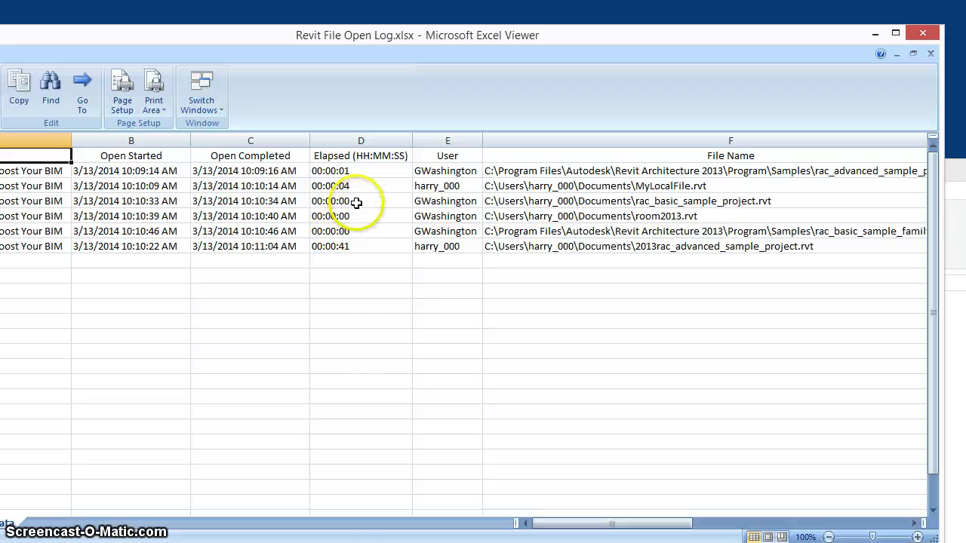
pyautogui.click(362, 246)
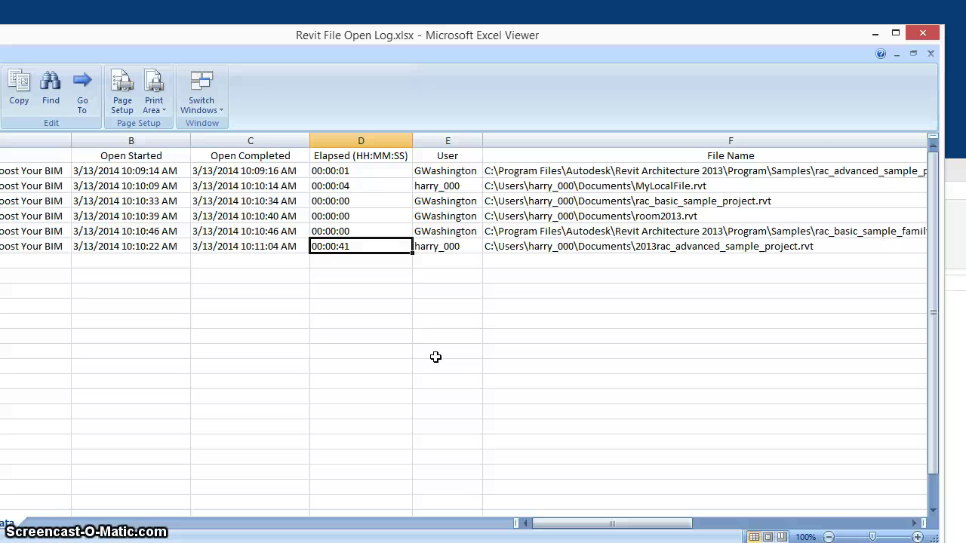
pyautogui.press('Right')
pyautogui.press('Right')
pyautogui.press('Right')
pyautogui.press('Right')
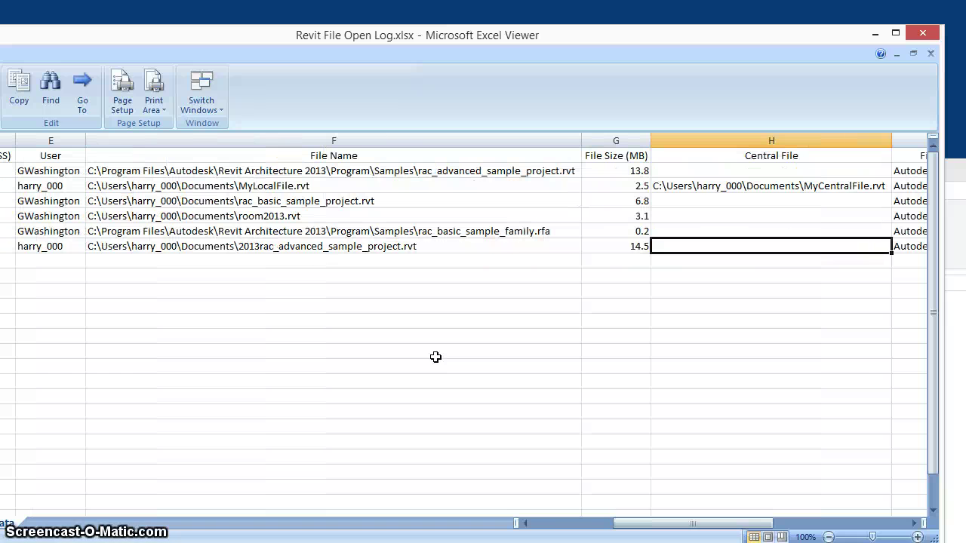
pyautogui.press('Up')
pyautogui.press('Up')
pyautogui.press('Up')
pyautogui.press('Up')
pyautogui.press('Up')
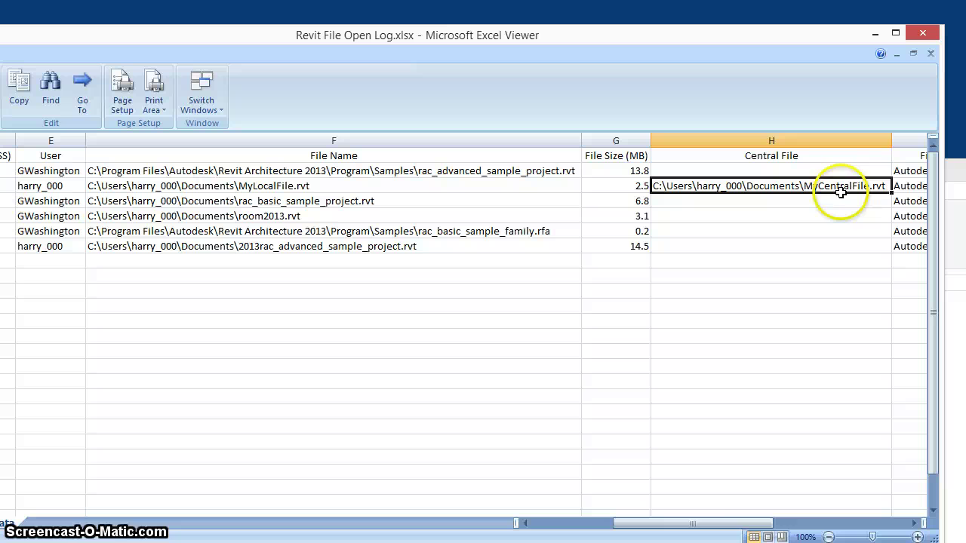
pyautogui.click(913, 523)
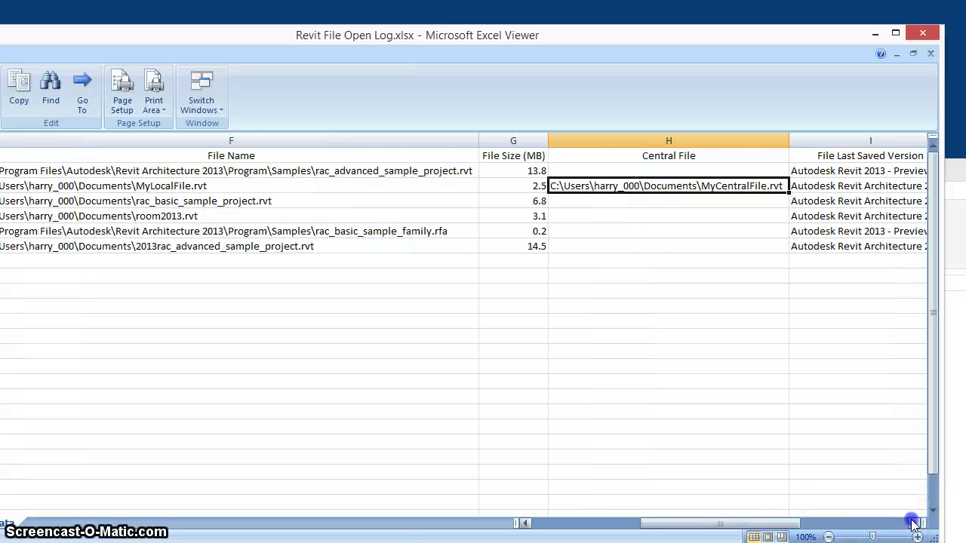
pyautogui.click(913, 523)
pyautogui.click(913, 523)
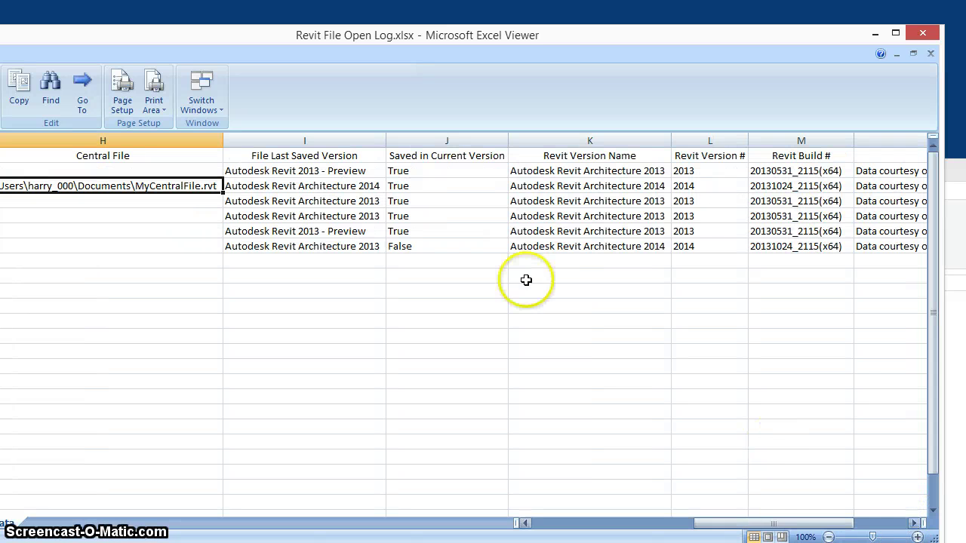
pyautogui.click(301, 247)
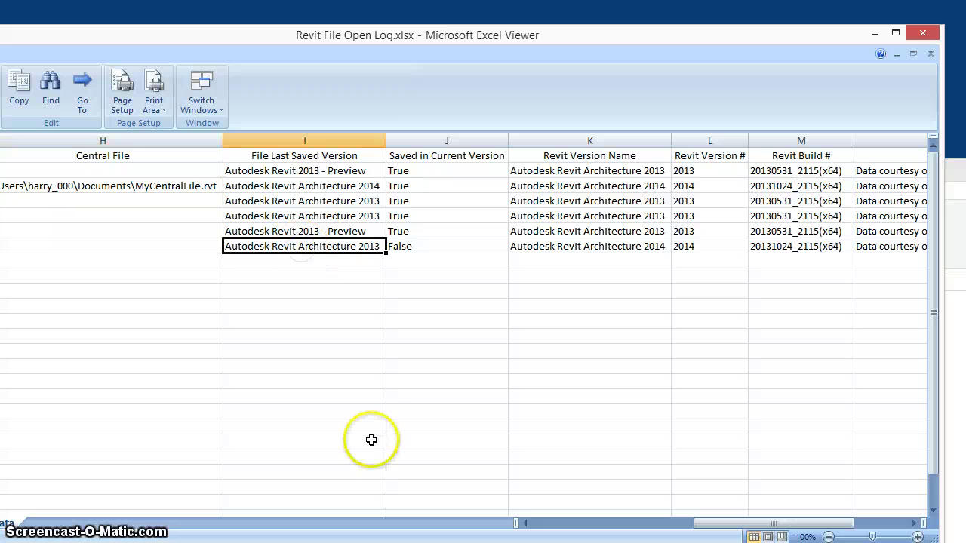
pyautogui.click(575, 249)
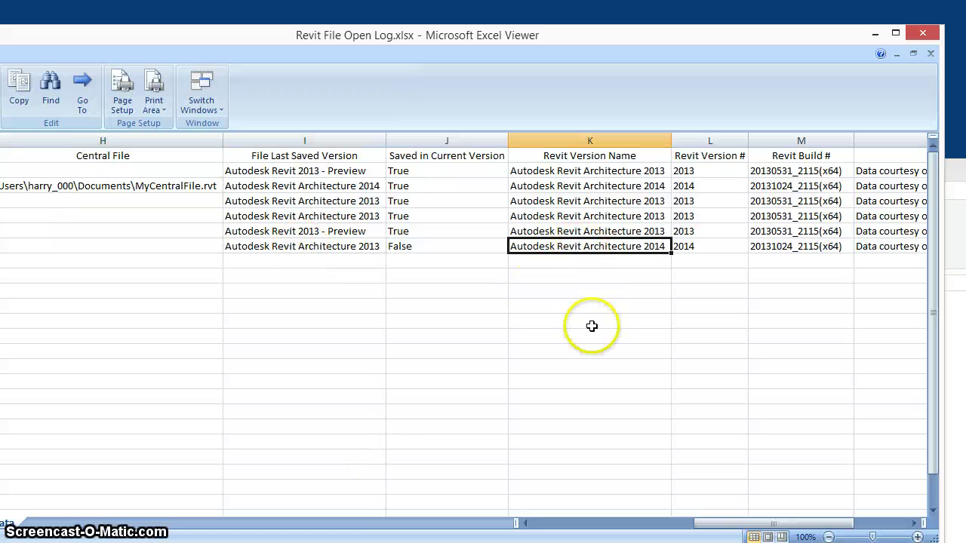
pyautogui.click(400, 254)
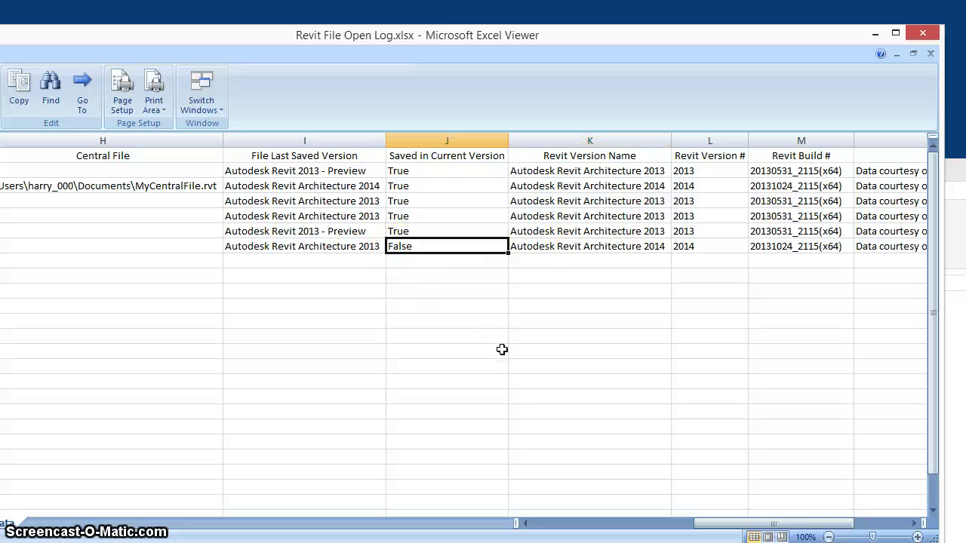
pyautogui.click(771, 248)
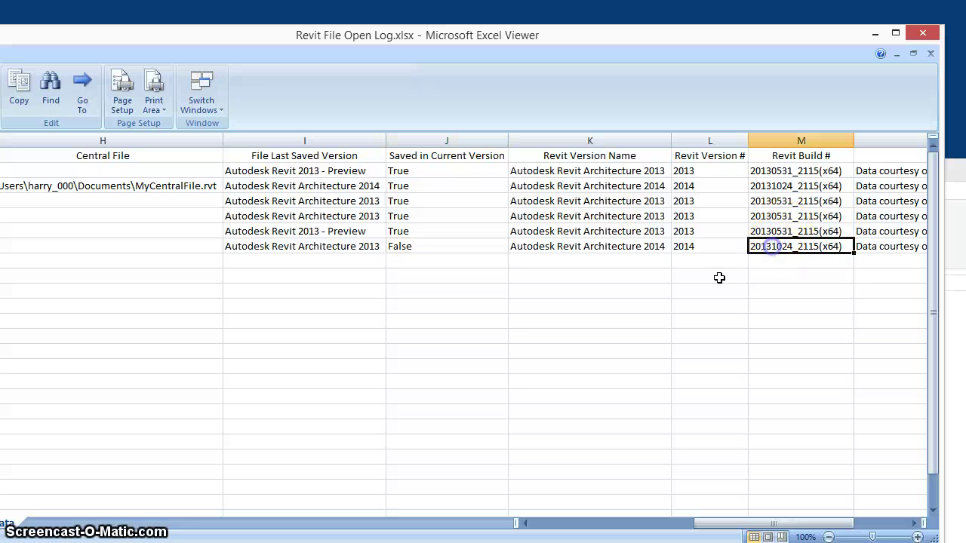
pyautogui.click(757, 233)
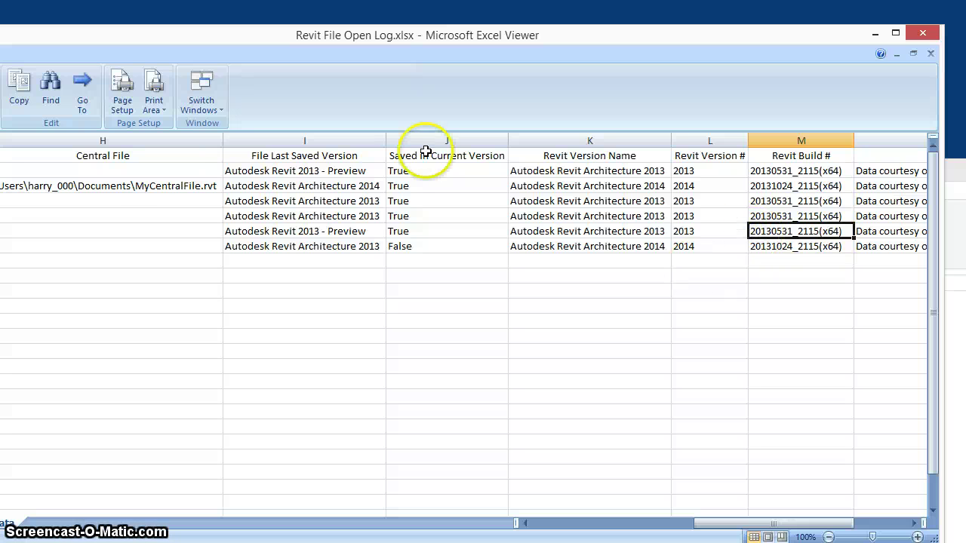
pyautogui.press('Left')
pyautogui.hscroll(-3, 140, 252)
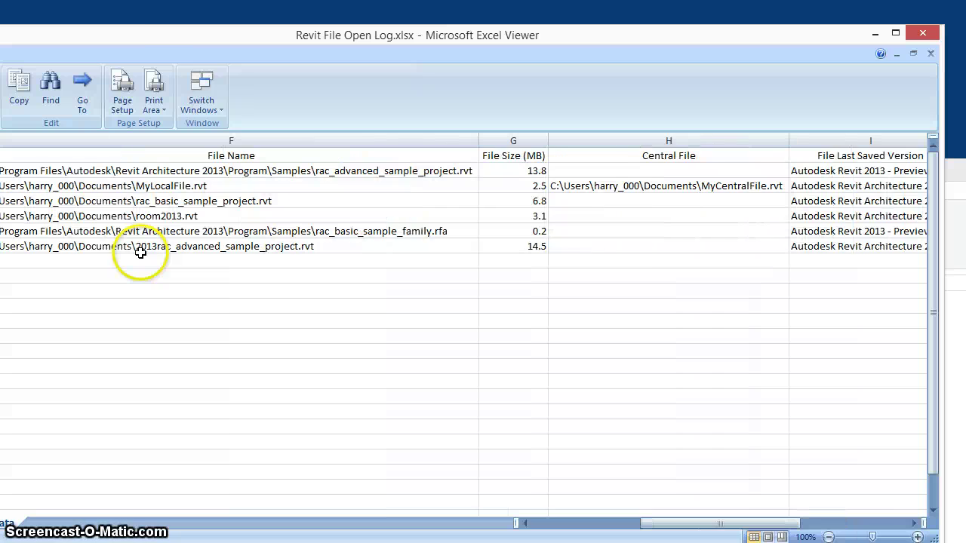
pyautogui.moveTo(168, 25); pyautogui.dragTo(302, 30)
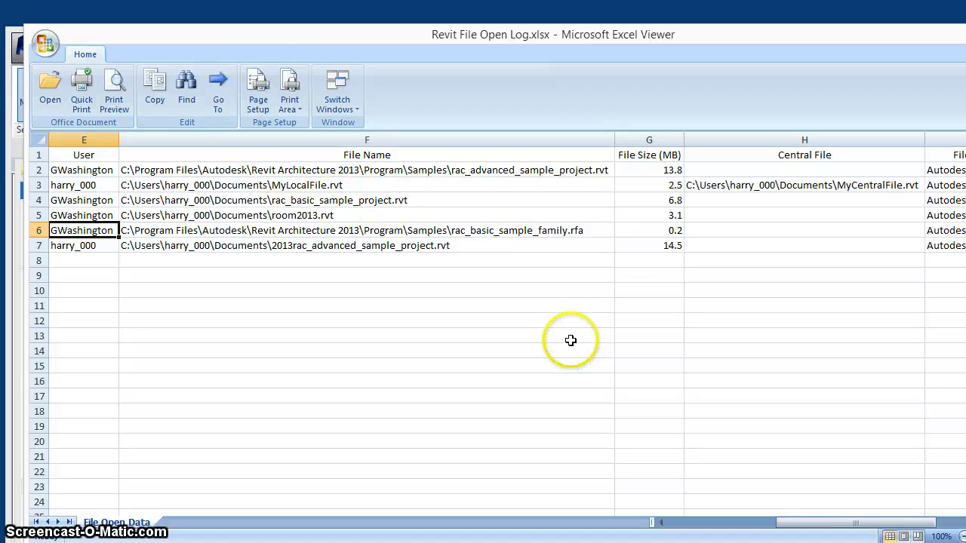
pyautogui.click(631, 250)
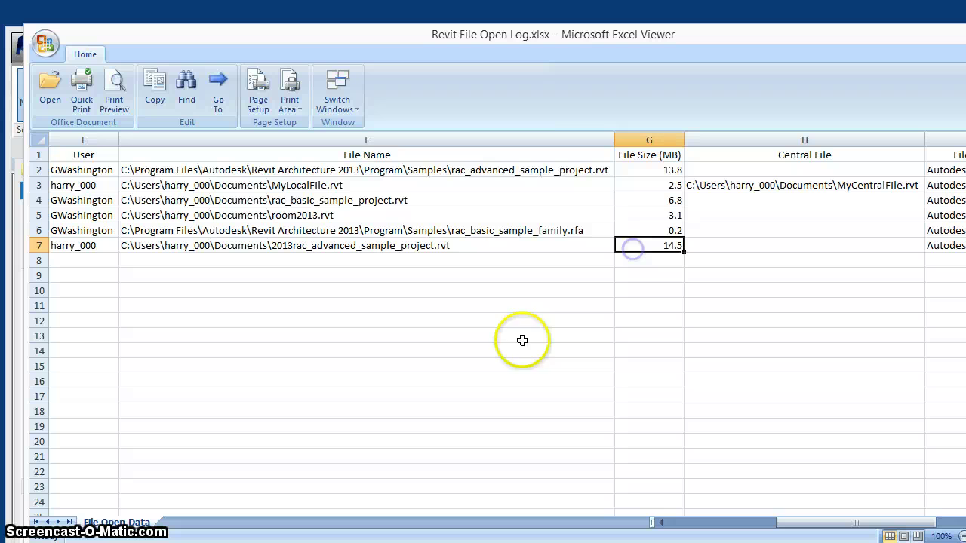